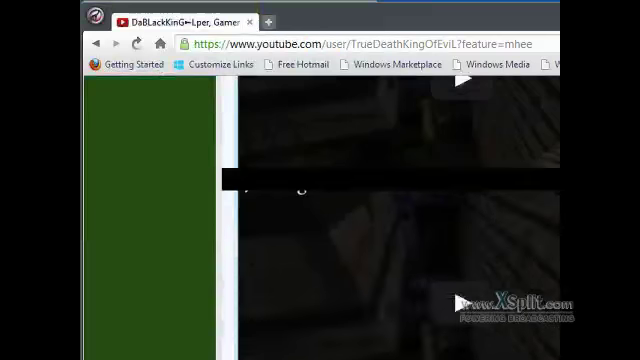
scroll(390, 200, up, 5)
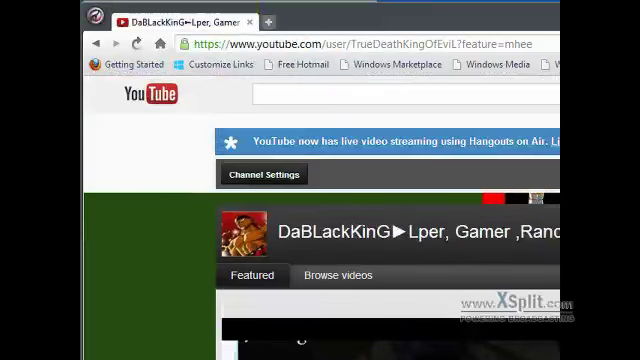
scroll(390, 200, down, 5)
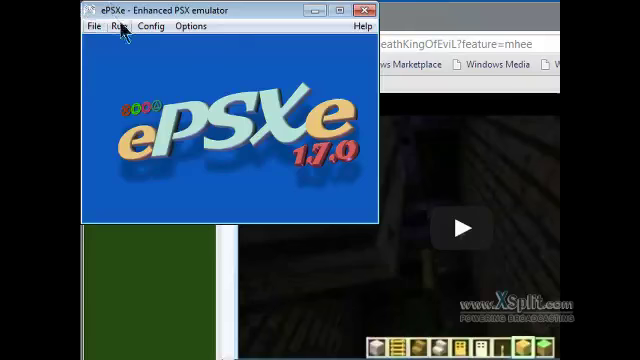
Open ePSXe's Run menu to show the Continue, Reset and save/load state options.
click(120, 26)
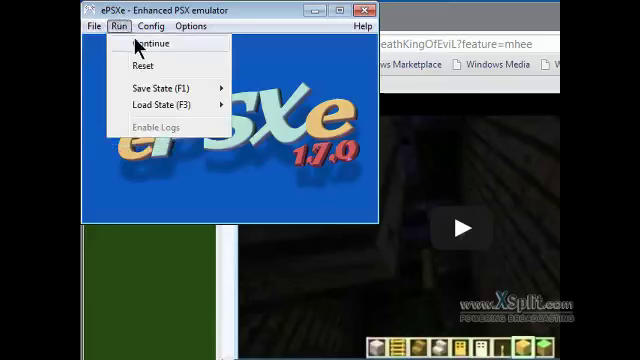
Choose Run > Continue to resume Dino Crisis.
click(150, 65)
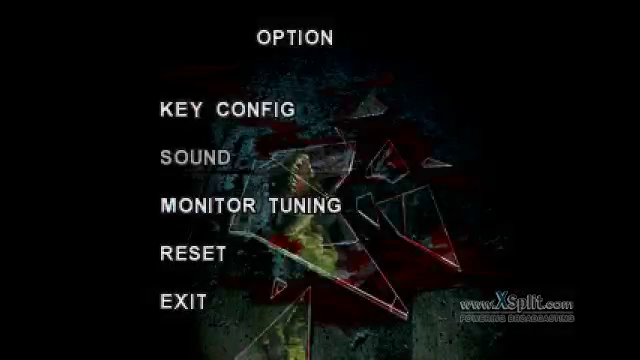
Enter the game's SOUND settings and leave BGM VOLUME at 12.
key(Return)
key(Down)
key(Down)
key(Right)
key(Right)
key(Right)
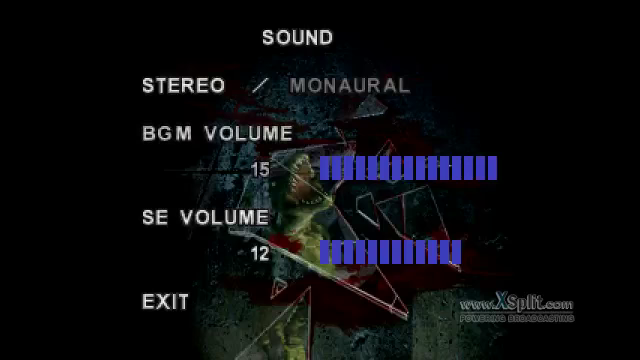
key(Left)
key(Left)
key(Left)
key(Left)
key(Left)
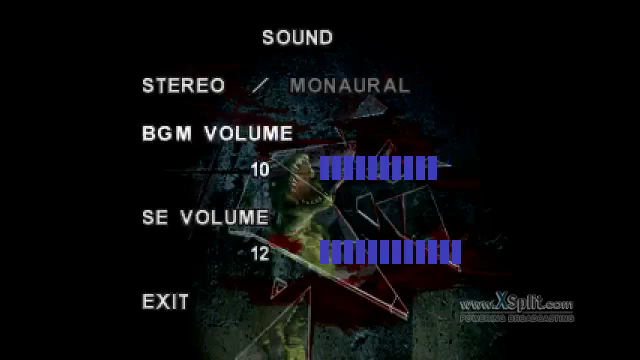
key(Right)
key(Right)
key(Right)
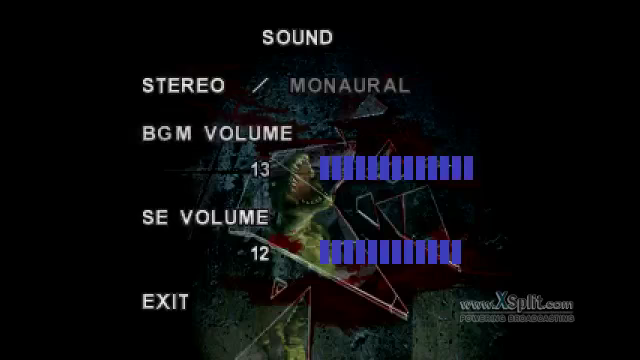
key(Left)
Raise SE VOLUME to 14 and BGM VOLUME to 15, then leave the sound settings.
key(Down)
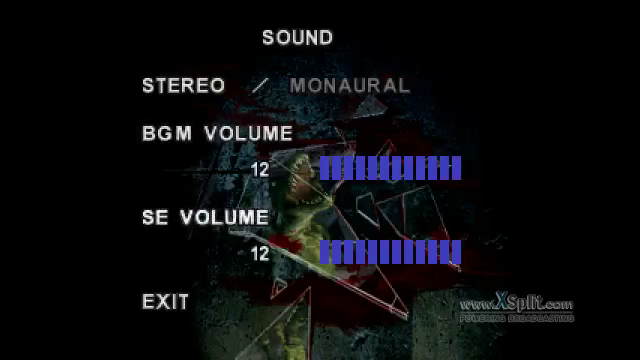
key(Right)
key(Right)
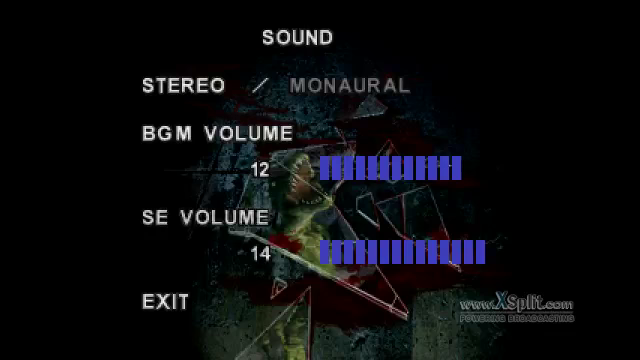
key(Right)
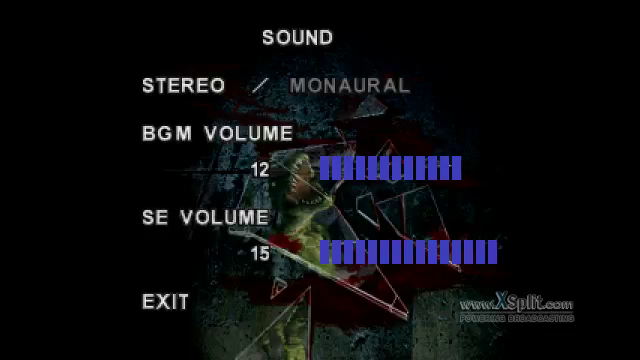
key(Up)
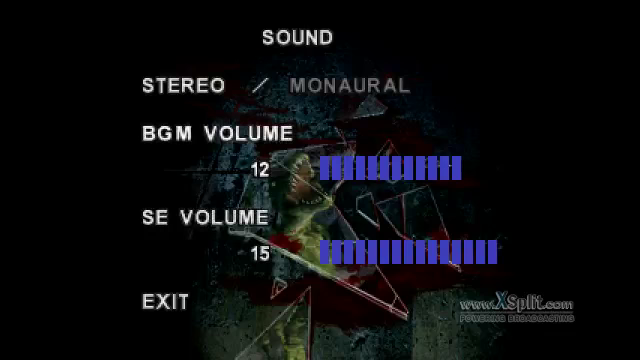
key(Right)
key(Right)
key(Right)
key(Down)
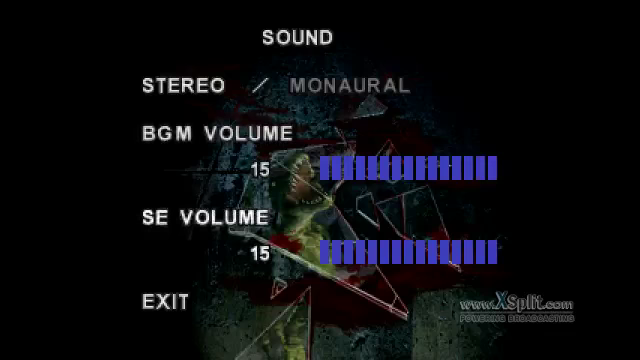
key(Up)
key(Up)
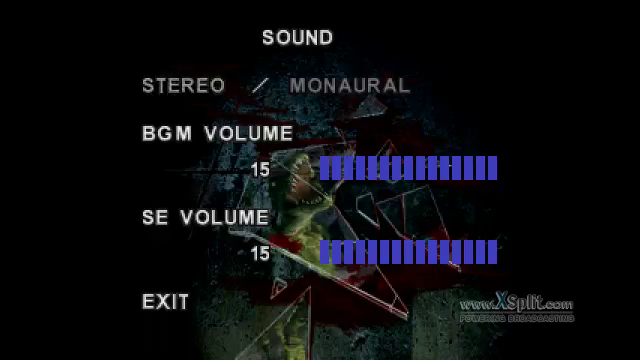
key(Down)
key(Down)
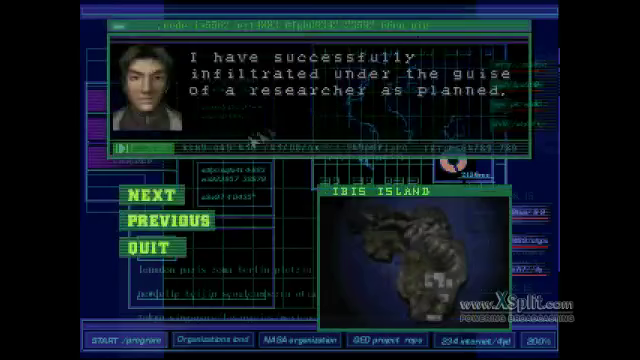
Page through Tom's briefing on Dr. Kirk's alleged death to its final message.
click(163, 200)
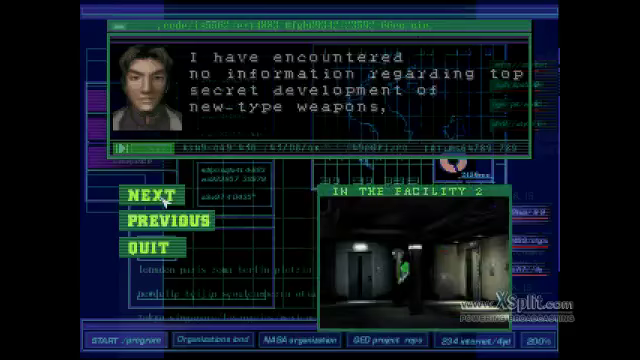
click(163, 200)
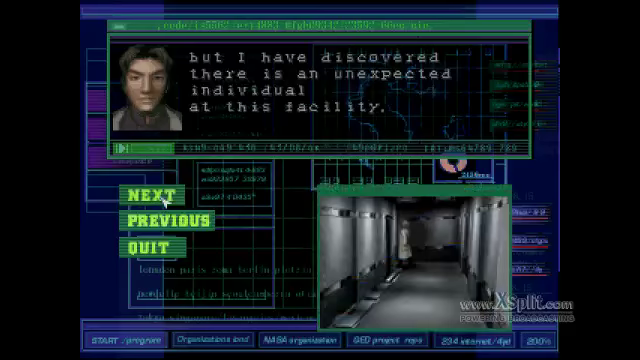
click(163, 200)
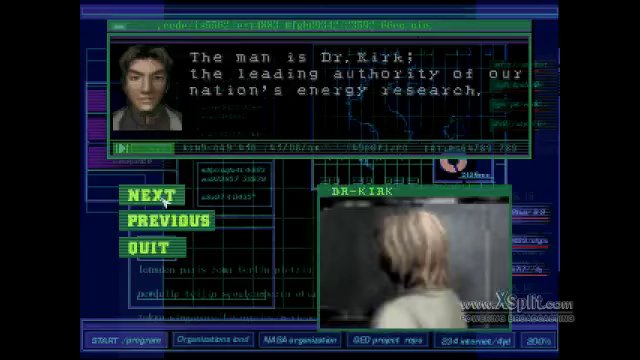
click(163, 200)
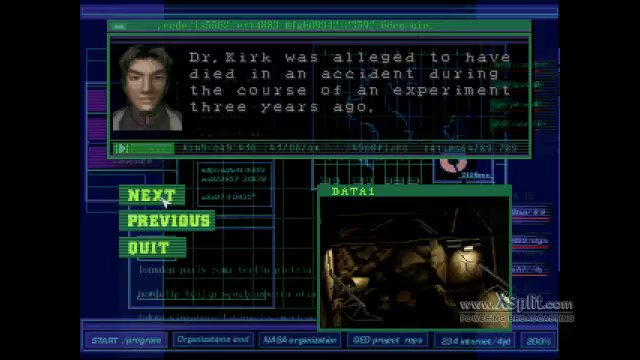
click(165, 197)
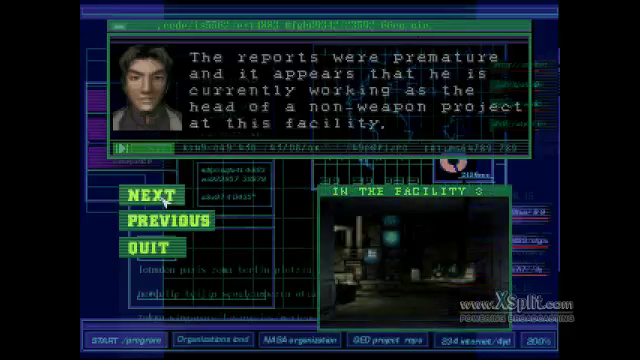
click(163, 200)
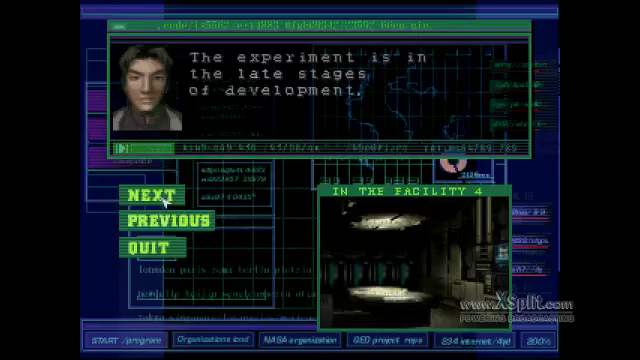
click(163, 200)
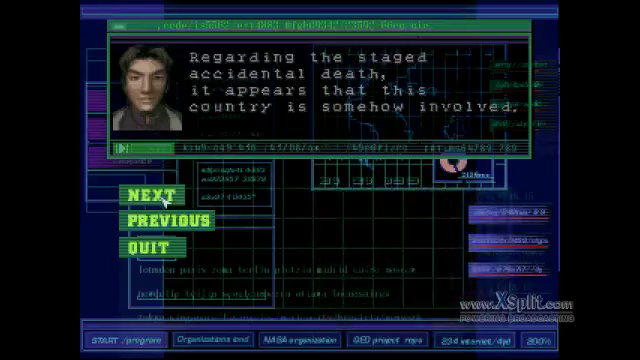
click(163, 200)
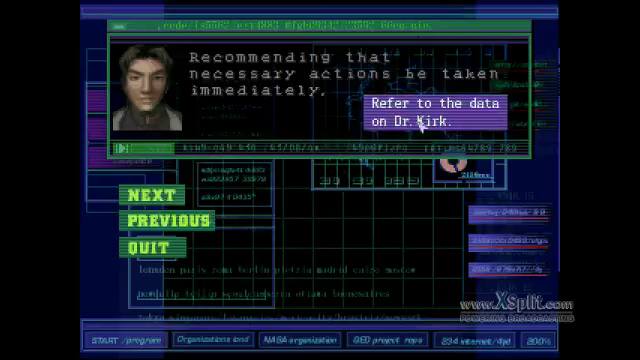
Read Dr. Kirk's newspaper reports through to his experiment death, then quit to the terminal menu.
click(420, 122)
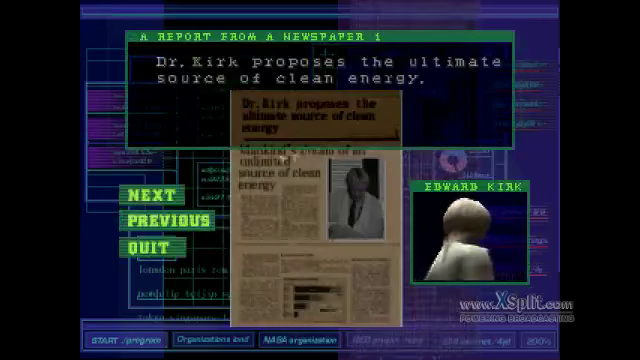
click(160, 196)
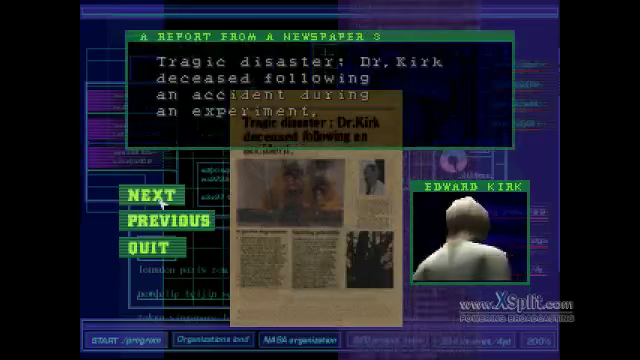
click(160, 250)
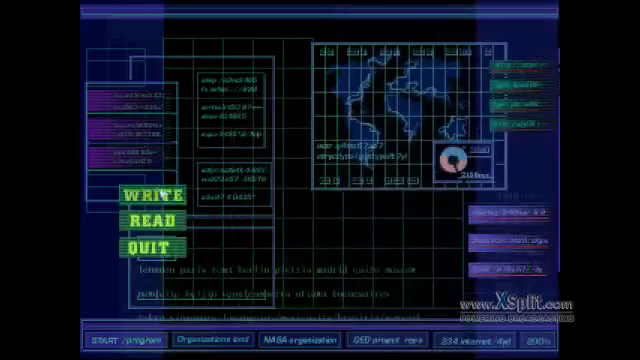
Choose READ and open the OPERATION INSTRUCTION document.
click(160, 196)
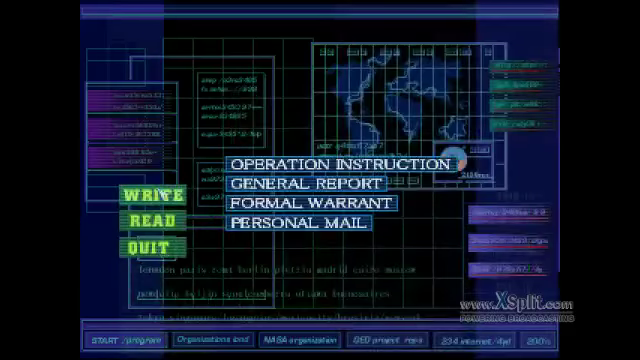
click(325, 165)
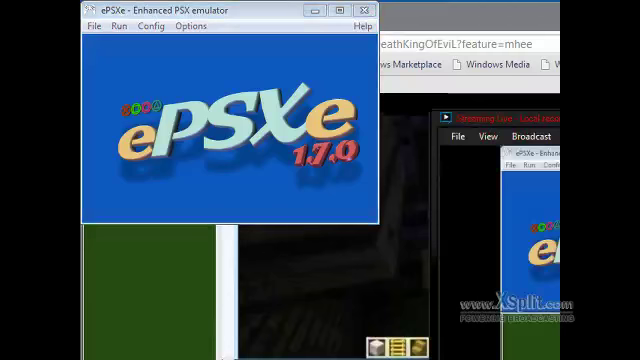
Open XSplit's Broadcast menu to list the streaming destinations.
click(531, 136)
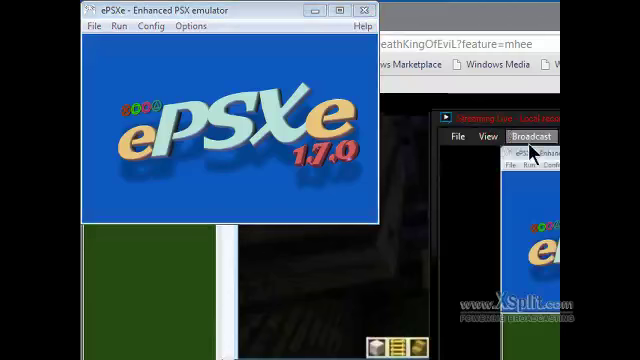